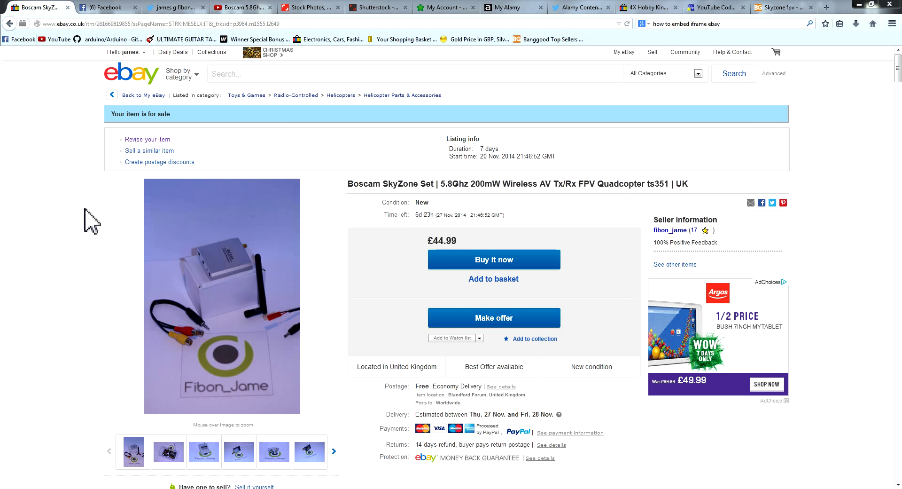
scroll(898, 113, down, 7)
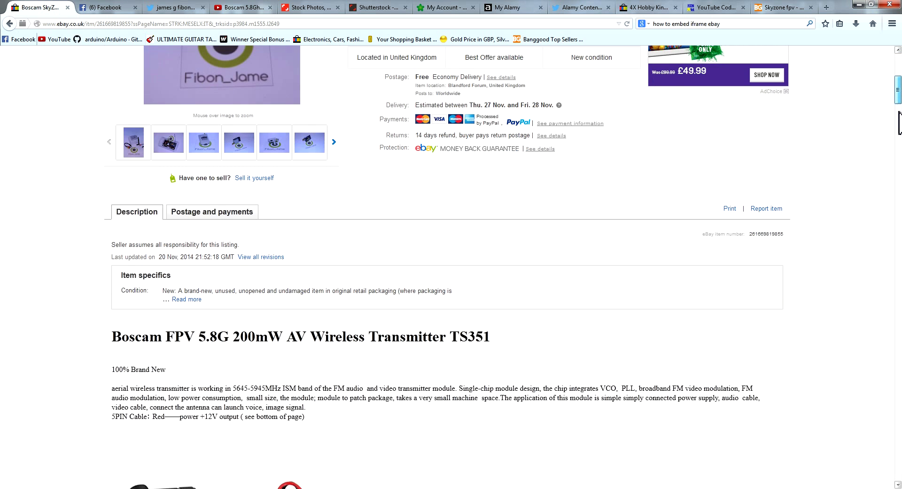
drag(899, 123, 899, 65)
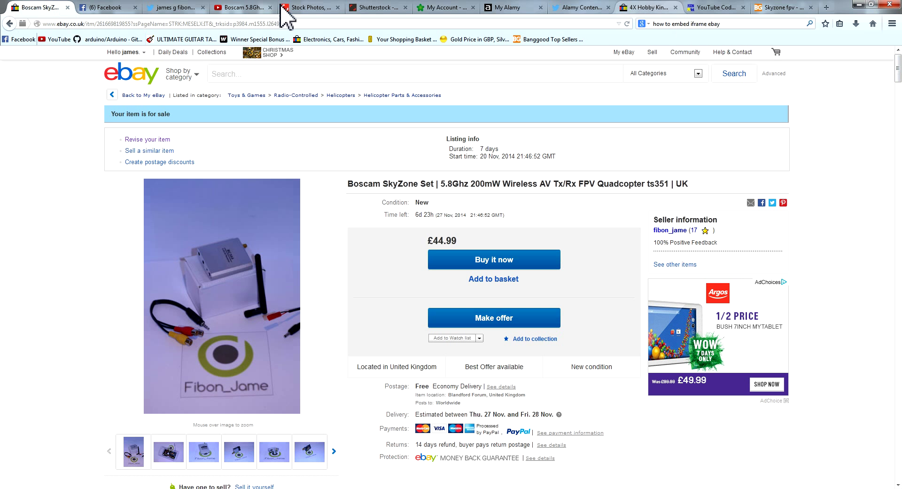
Copy the 1280 × 720 embed iframe code of the YouTube video "Boscam 5.8Ghz FPV range test [ TBS DISCOVERY ]"
click(255, 7)
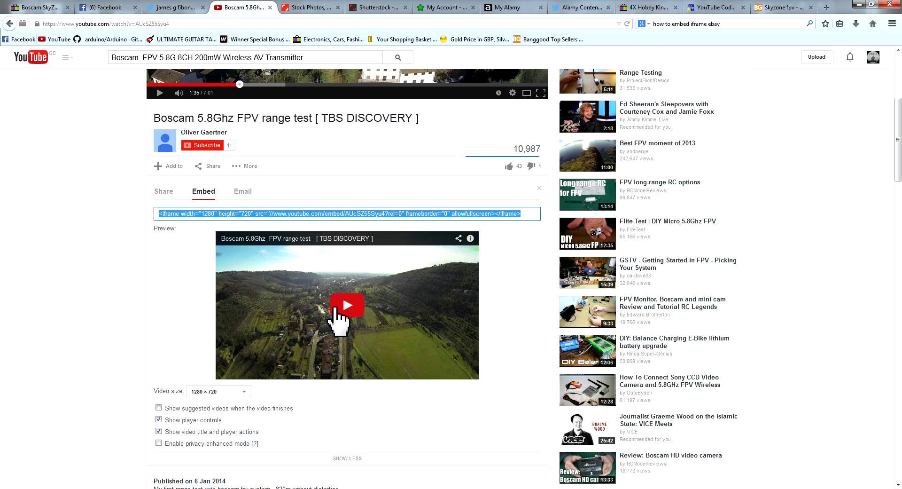
right_click(193, 214)
click(218, 249)
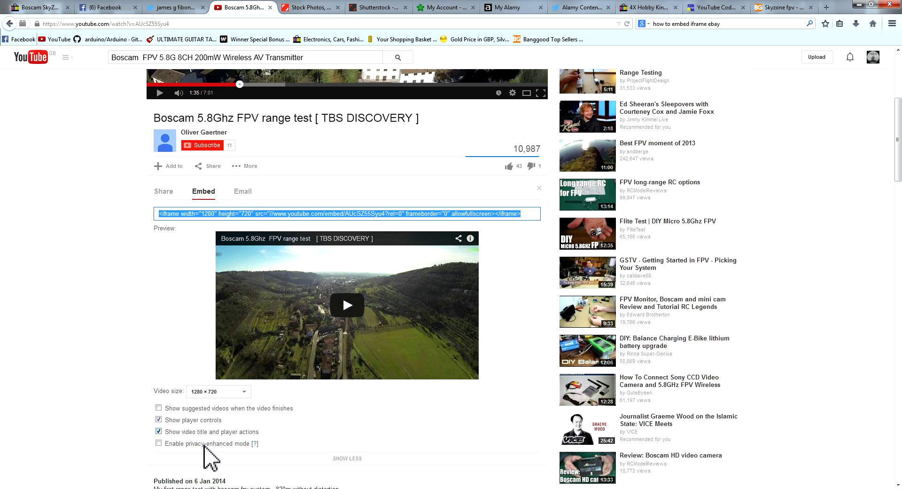
scroll(201, 430, down, 5)
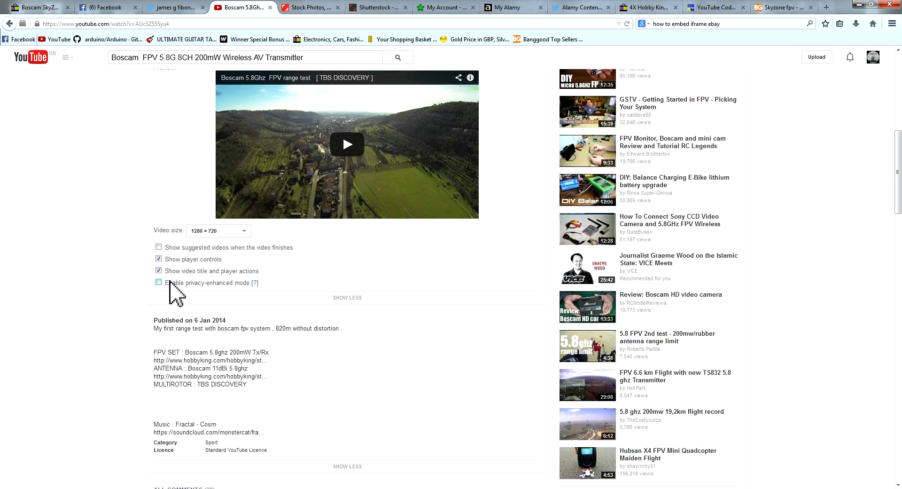
Paste the Boscam iframe code into the third source box of the YouTube Code Converter for eBay and generate the eBay code
click(716, 7)
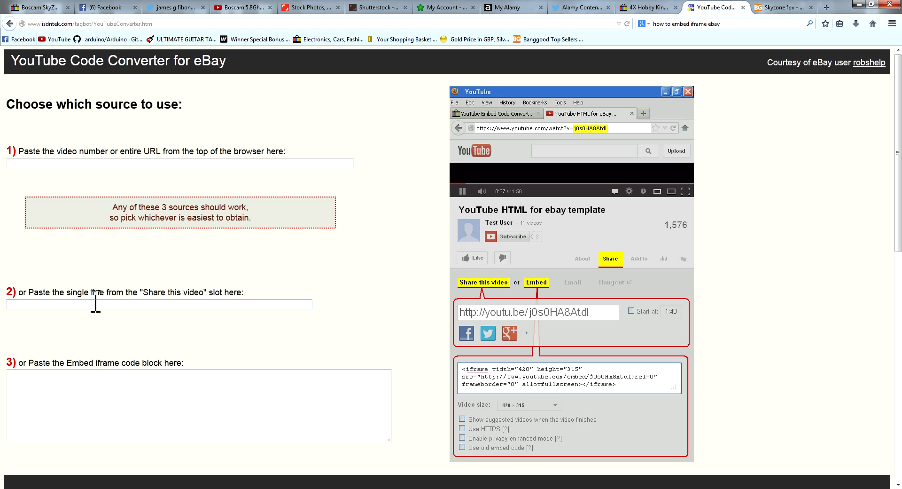
scroll(104, 303, down, 2)
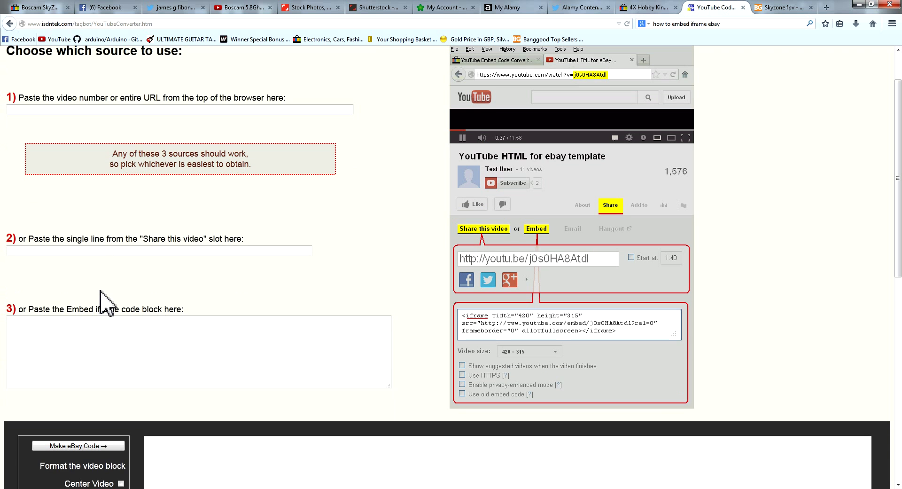
click(87, 329)
text(<iframe width="1280" height="720" src="//www.youtube.com/embed/AUcSZ55Syu4?rel=0" frameborder="0" allowfullscreen></iframe>)
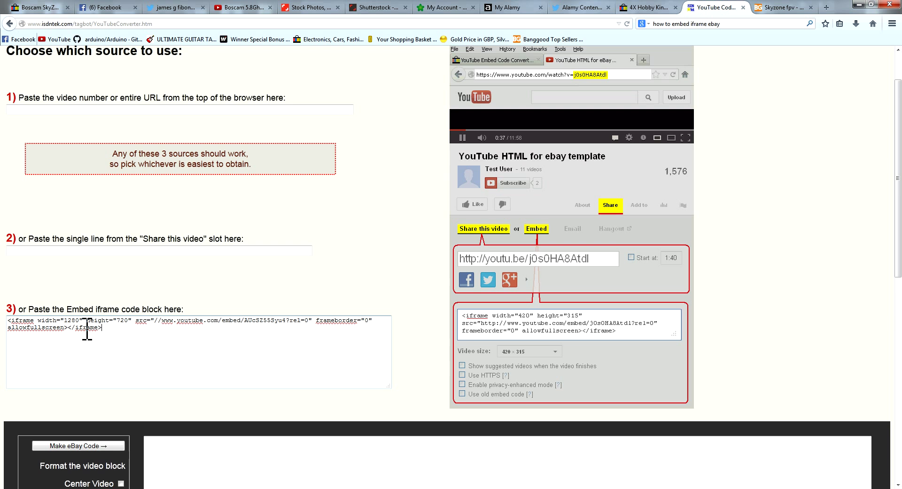
scroll(96, 324, down, 6)
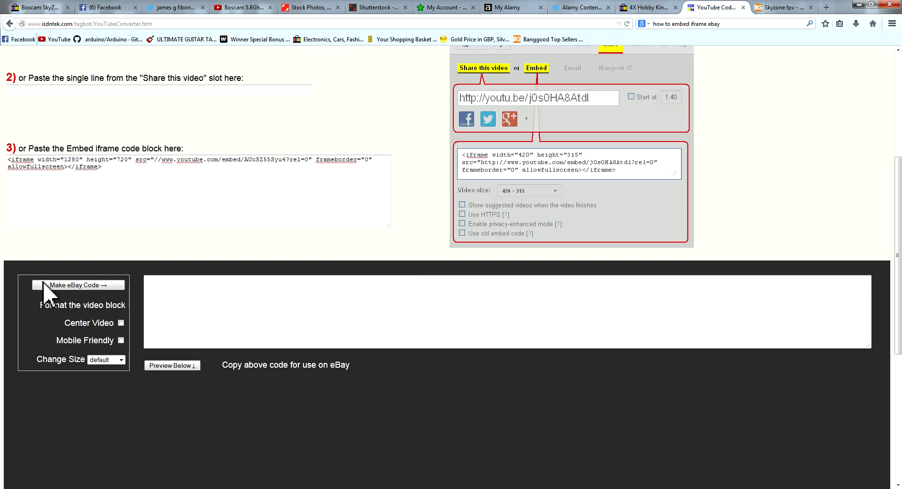
click(51, 288)
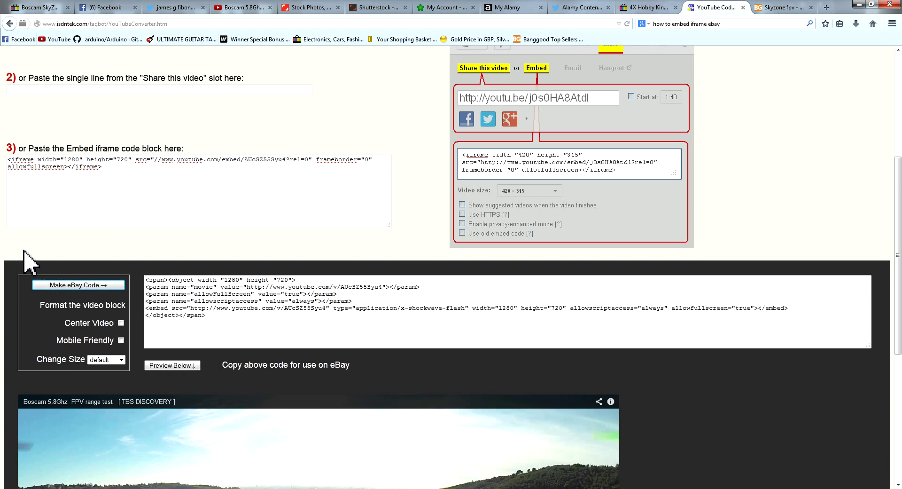
Select the entire generated eBay code block for the Boscam video and copy it
scroll(66, 306, down, 10)
scroll(316, 326, up, 8)
click(322, 272)
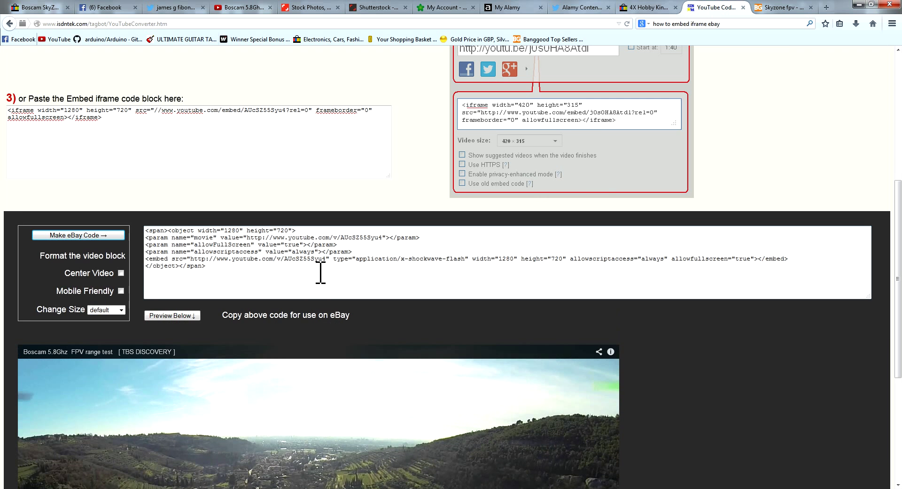
drag(206, 266, 153, 228)
click(233, 274)
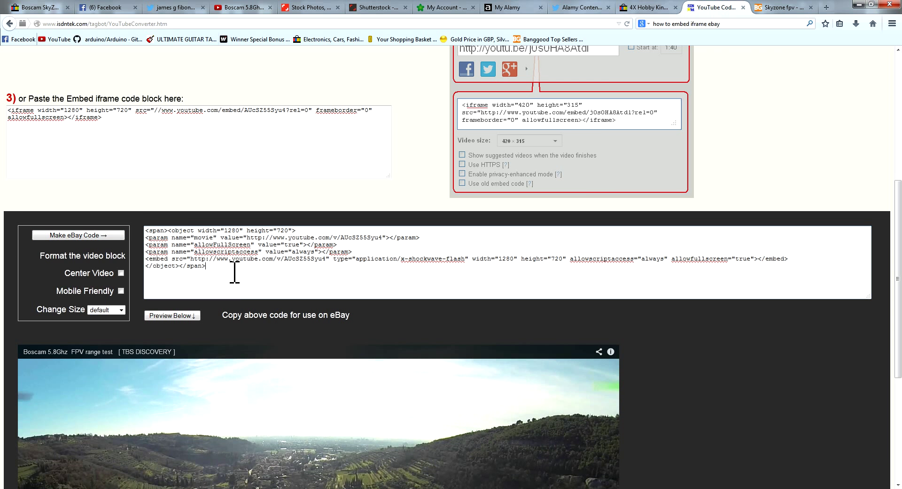
drag(233, 274, 143, 229)
right_click(187, 257)
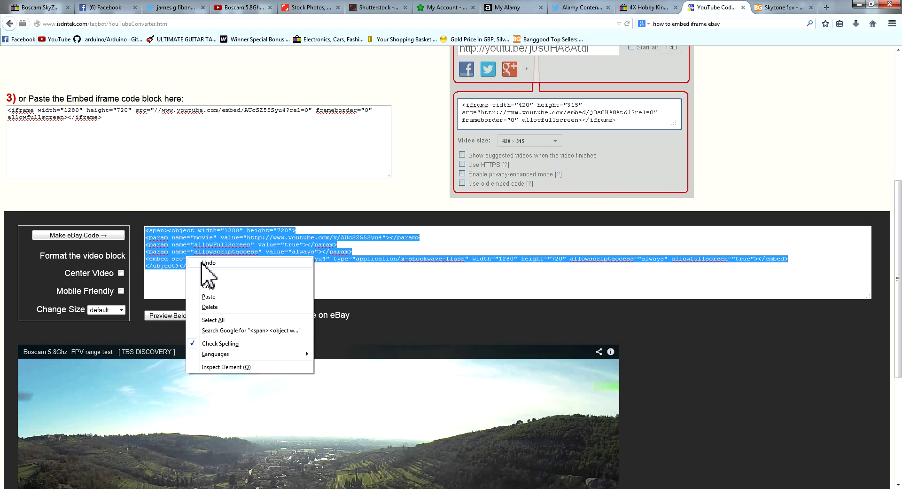
click(207, 286)
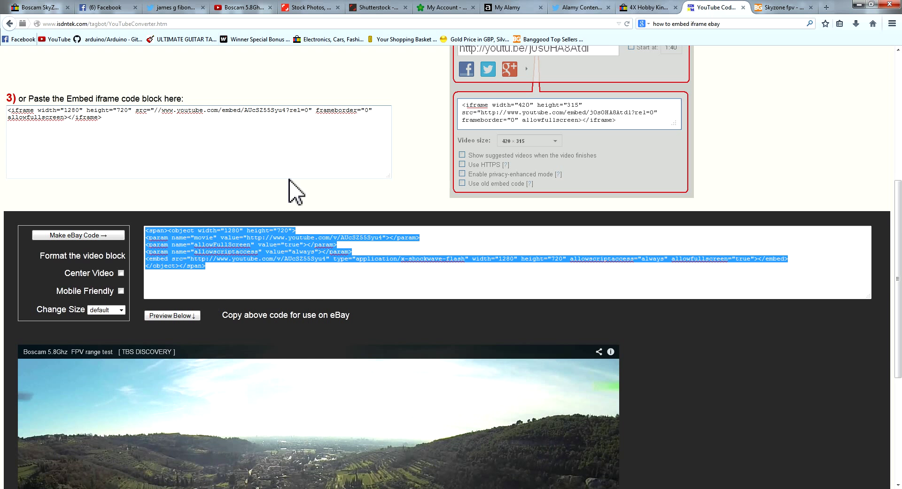
Copy the phrase "Hobby King 30A ESC 3A UBEC Speed Controller - AND ESC Programer" from the title of the 4X Hobby King eBay listing
click(635, 7)
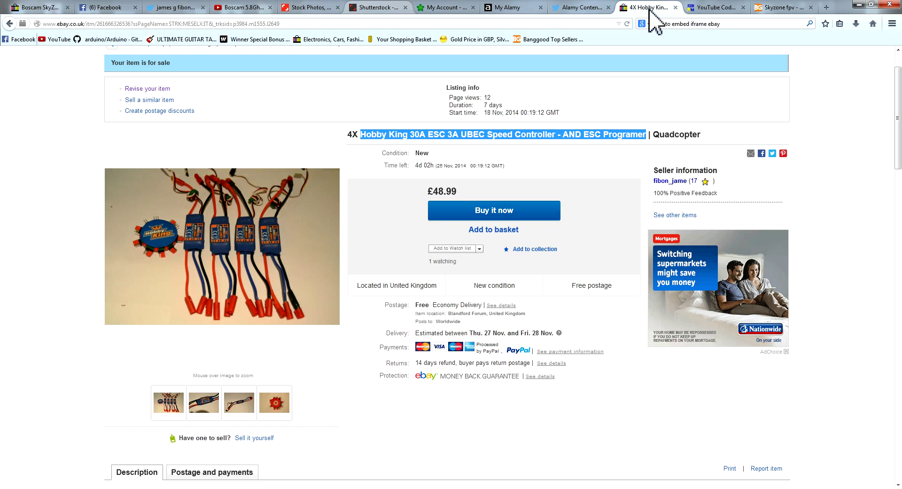
click(237, 7)
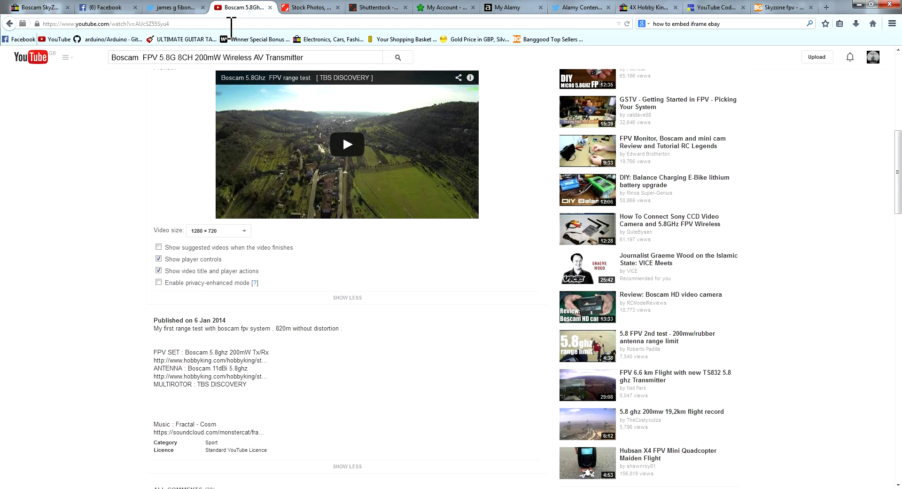
scroll(279, 68, up, 4)
click(649, 8)
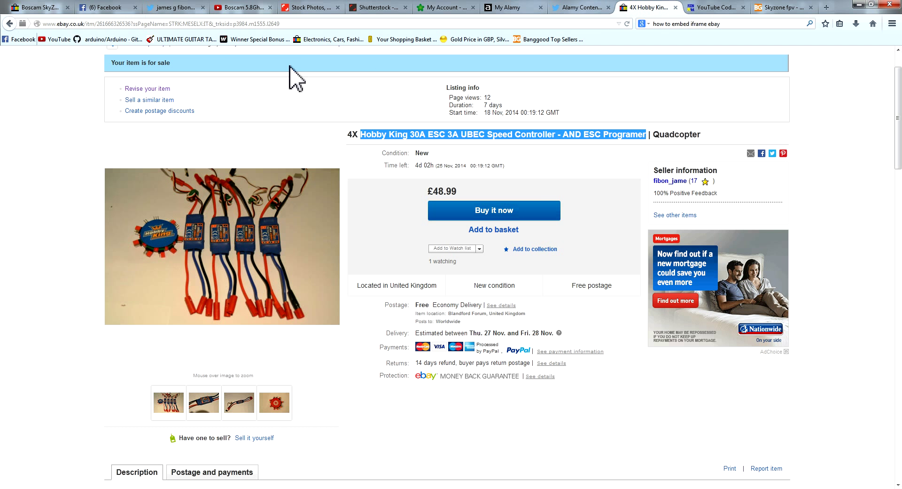
right_click(415, 137)
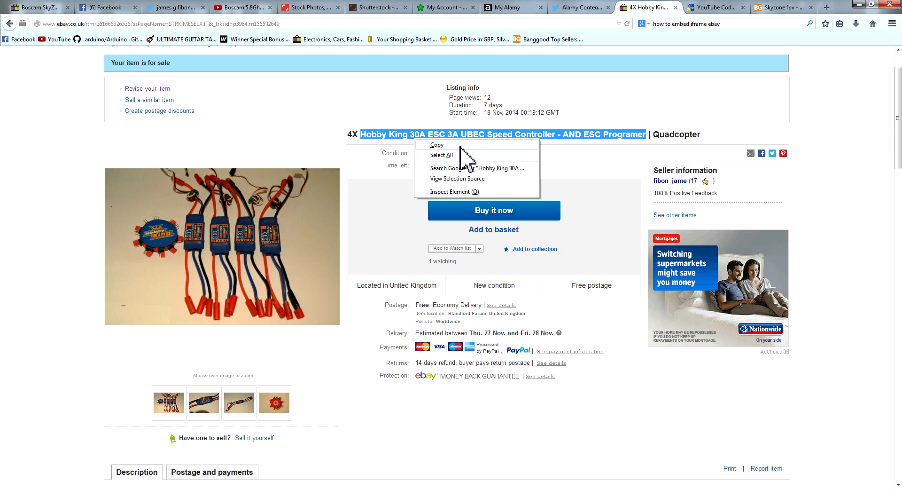
click(430, 143)
Search YouTube for "Hobby King 30A ESC 3A UBEC Speed Controller - AND ESC Programer", replacing the previous search text
click(237, 7)
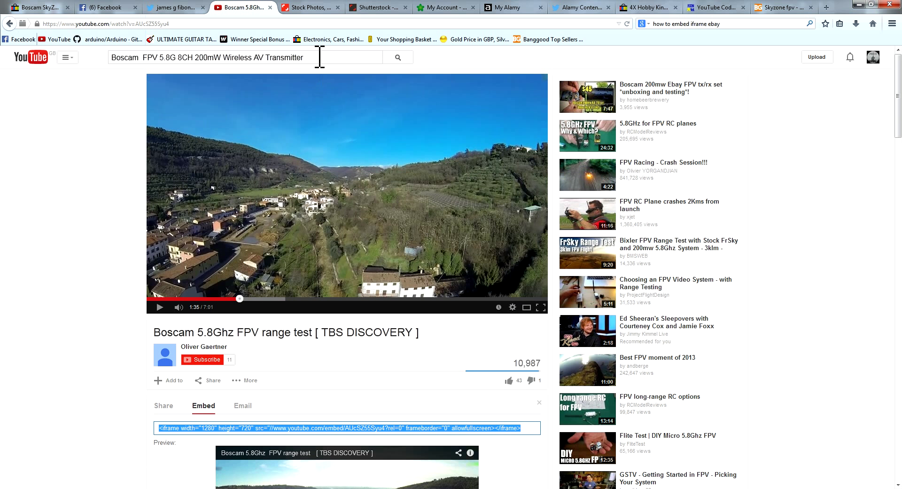
drag(318, 54, 85, 54)
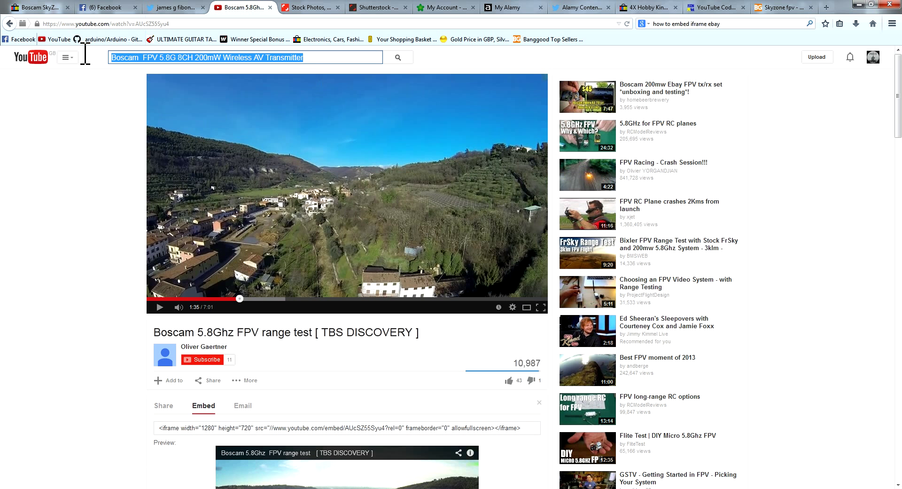
key(ctrl+v)
click(397, 58)
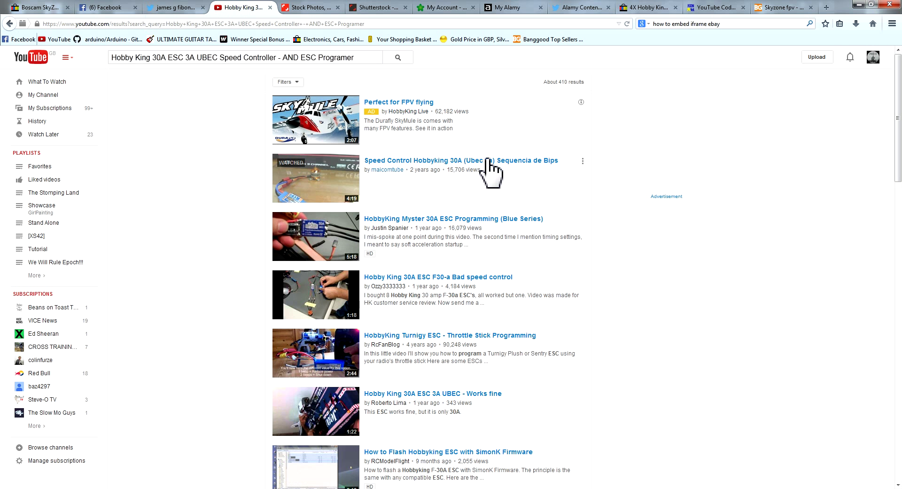
Open the video "HobbyKing 30A BlueSeries Brushless Speed Controller on multi rotor" from the search results and skip ahead to about one minute
scroll(486, 175, down, 2)
scroll(488, 168, down, 1)
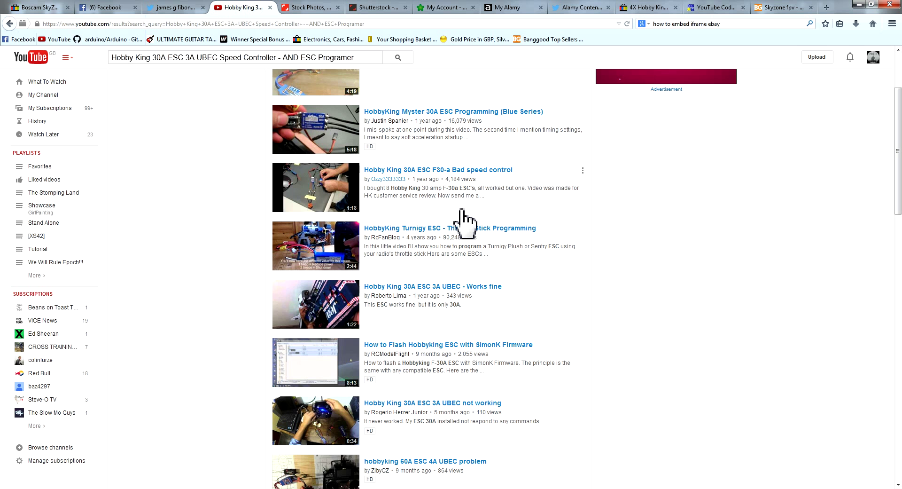
scroll(463, 220, down, 4)
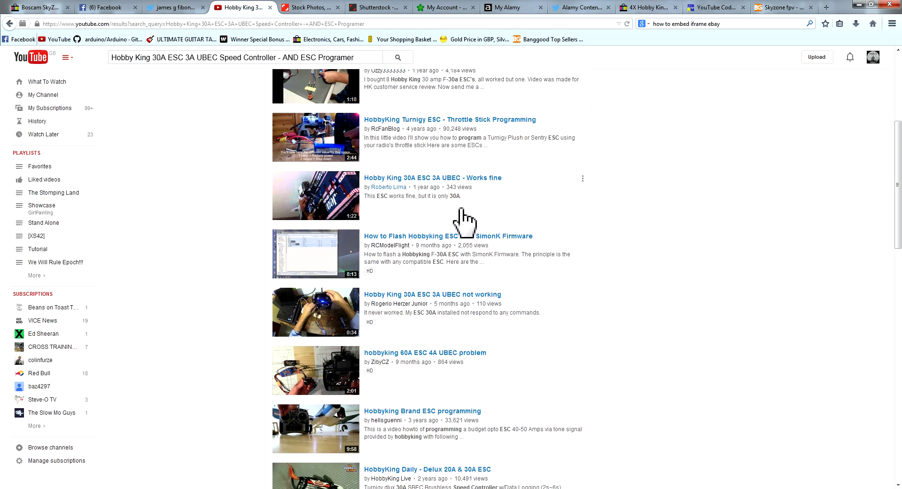
scroll(464, 221, down, 4)
scroll(464, 219, down, 1)
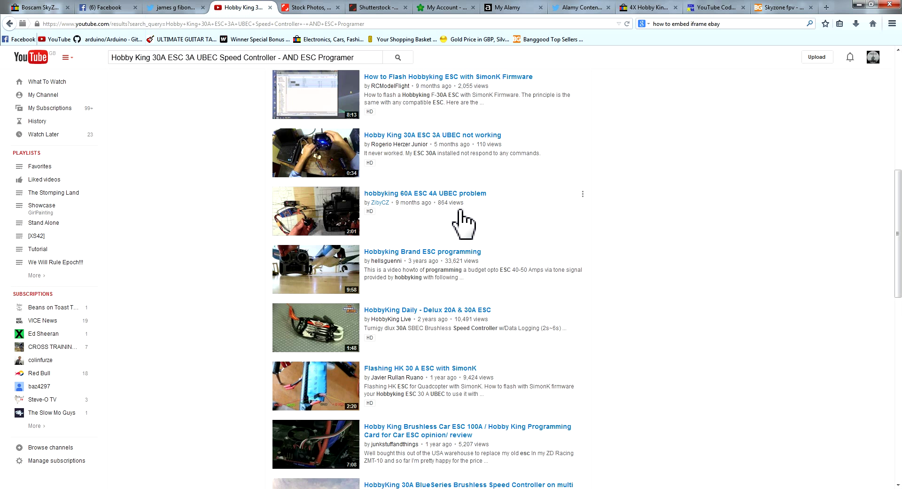
scroll(459, 208, down, 5)
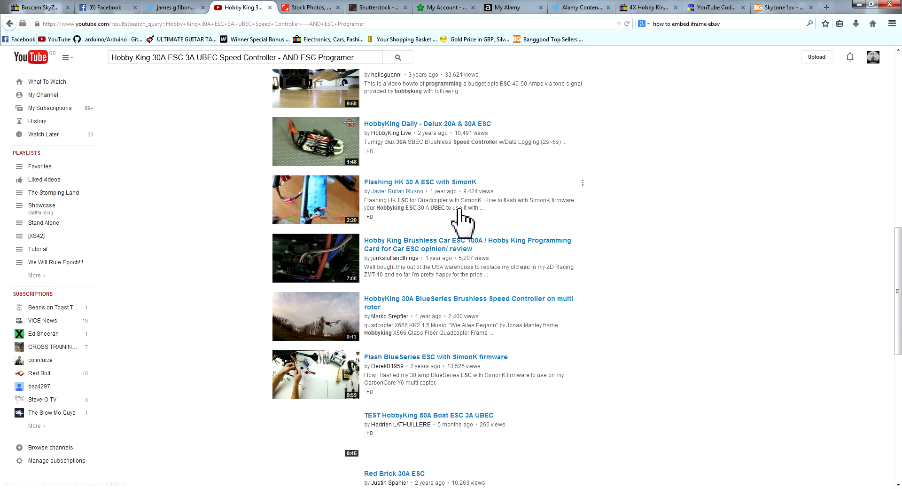
scroll(460, 217, down, 1)
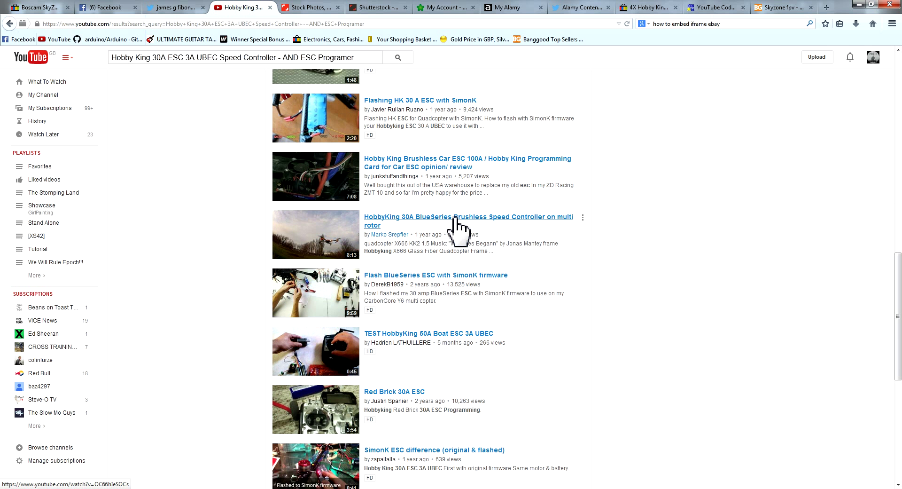
click(455, 217)
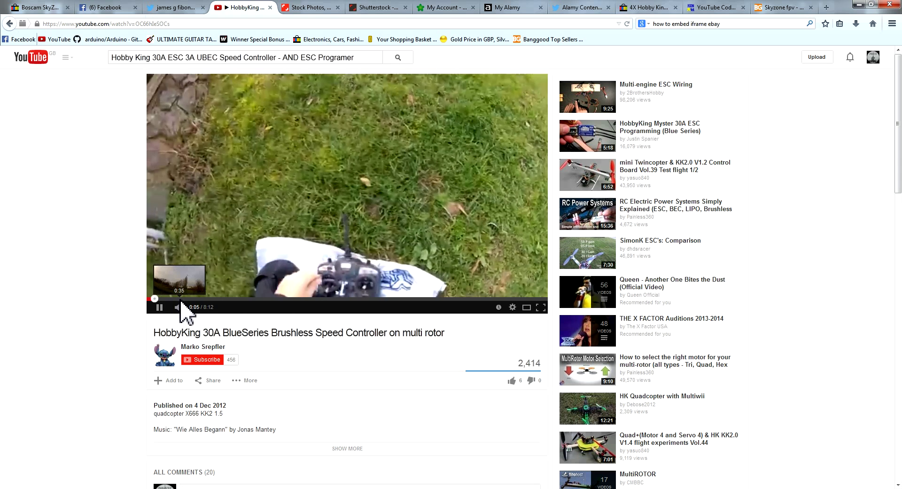
click(197, 299)
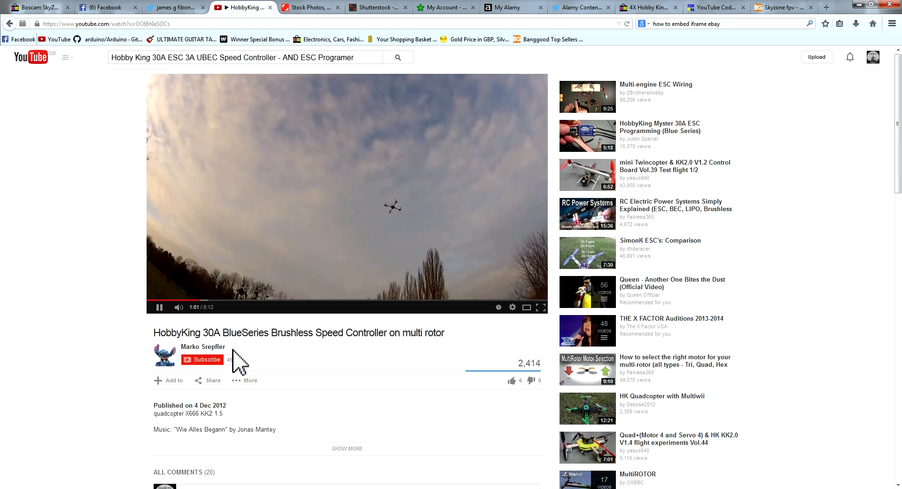
Show the embed sharing option for the HobbyKing BlueSeries video and copy its 1280 × 720 iframe code
scroll(235, 360, down, 4)
click(210, 193)
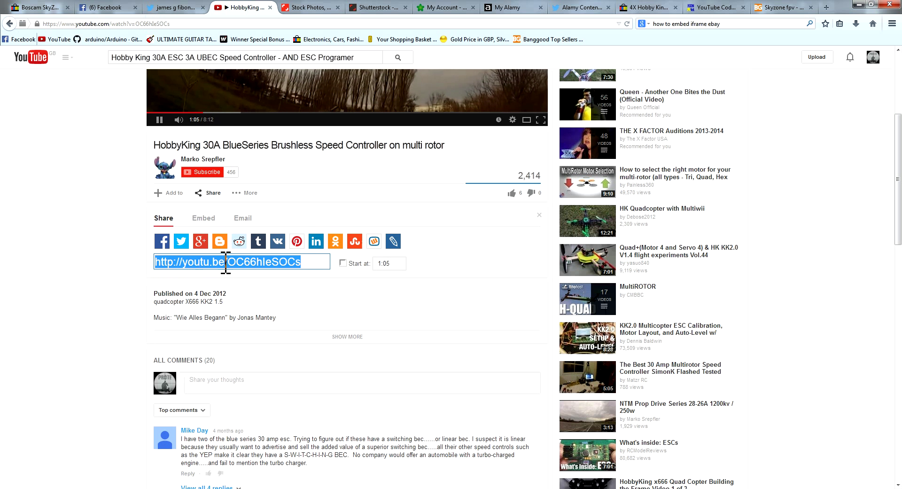
click(204, 221)
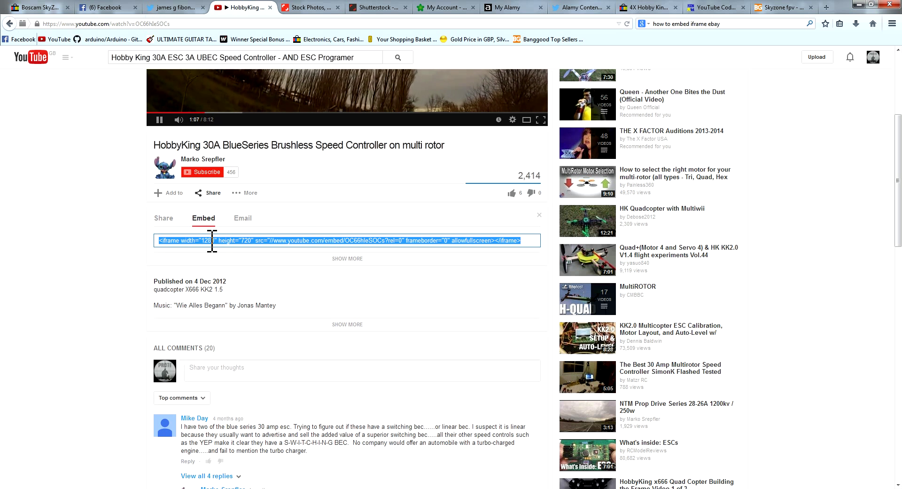
right_click(219, 240)
click(232, 272)
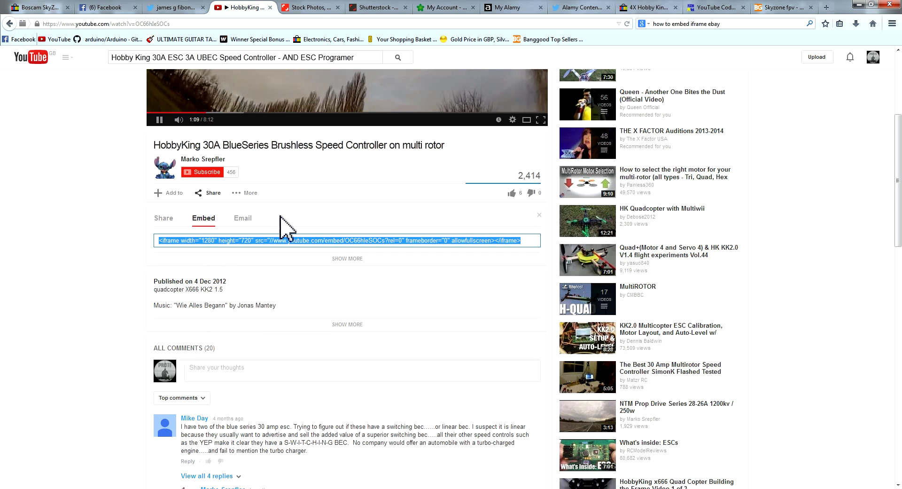
Replace the iframe code in the eBay code converter with the HobbyKing video's embed code and generate the eBay code
scroll(292, 226, up, 5)
click(717, 8)
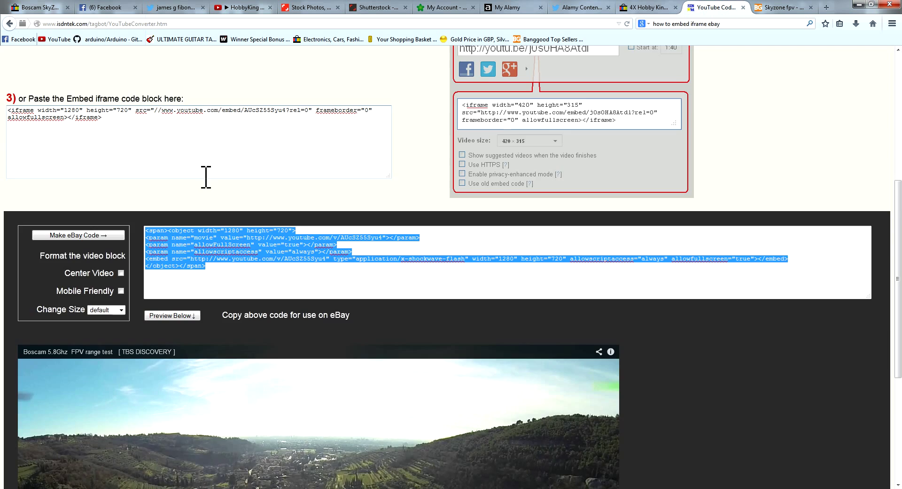
scroll(206, 177, up, 3)
drag(102, 278, 8, 257)
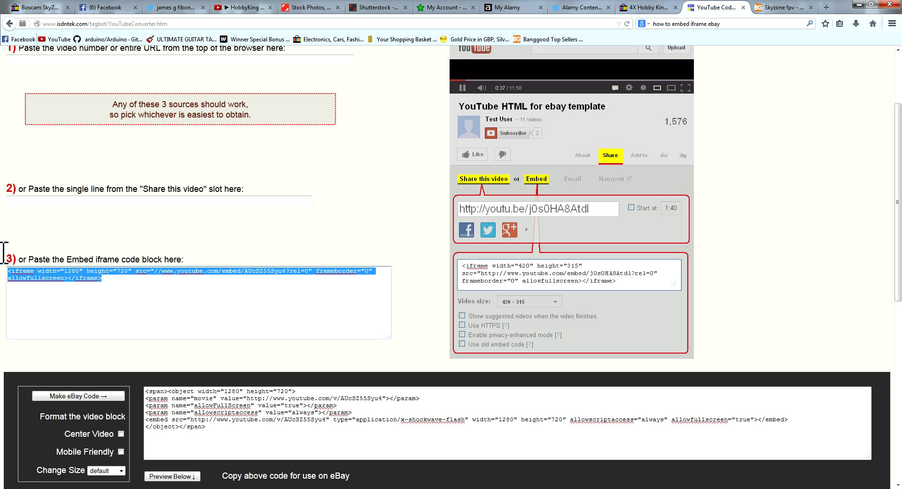
click(143, 283)
scroll(151, 288, down, 5)
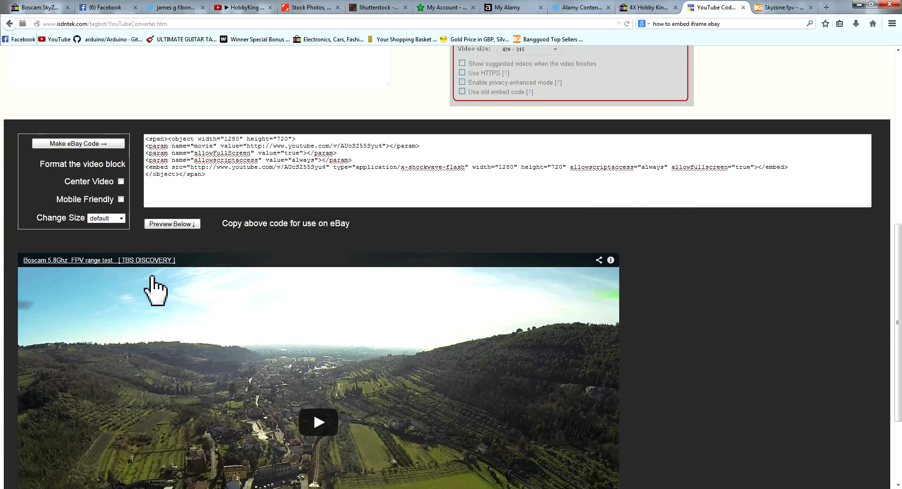
click(69, 131)
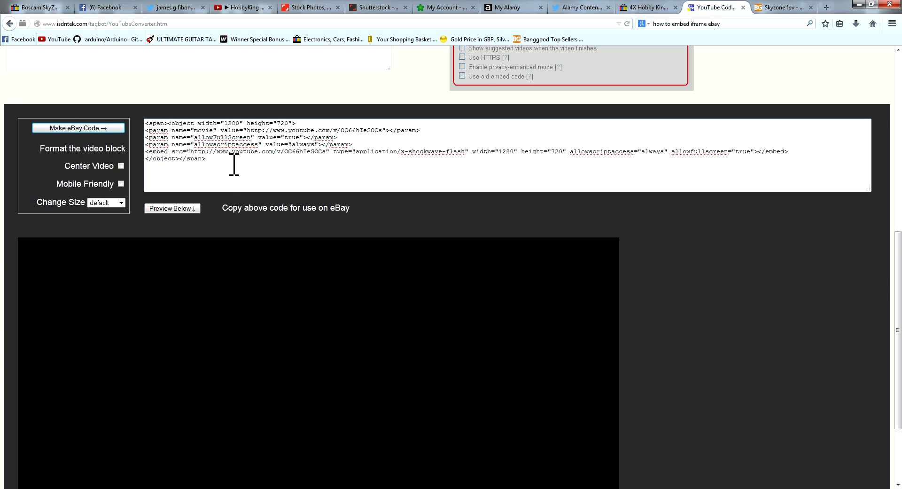
Preview the converted video and copy the entire generated eBay code
scroll(258, 221, down, 1)
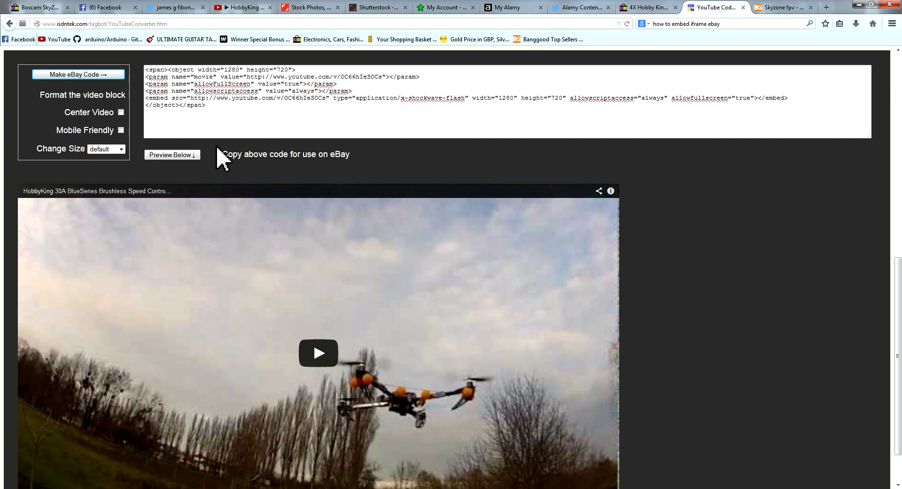
scroll(221, 160, up, 1)
drag(220, 162, 136, 124)
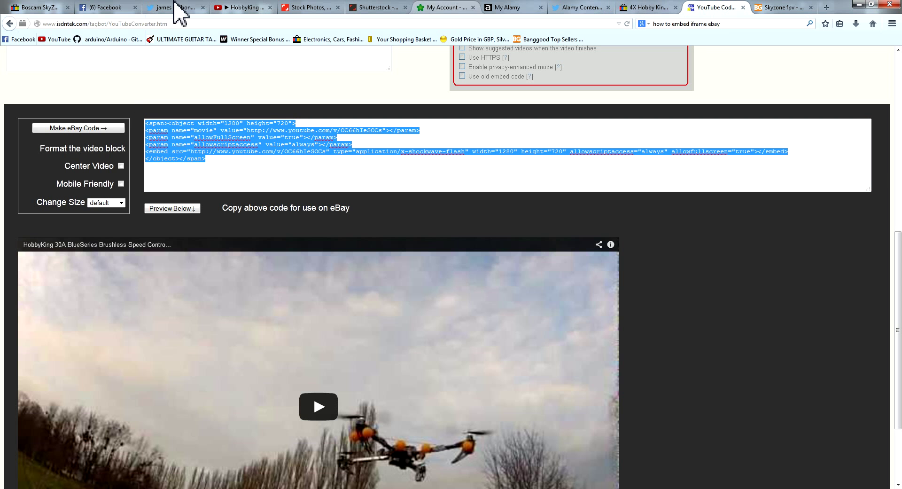
Switch to the Hobby King 30A ESC eBay listing and open it for revision
click(236, 8)
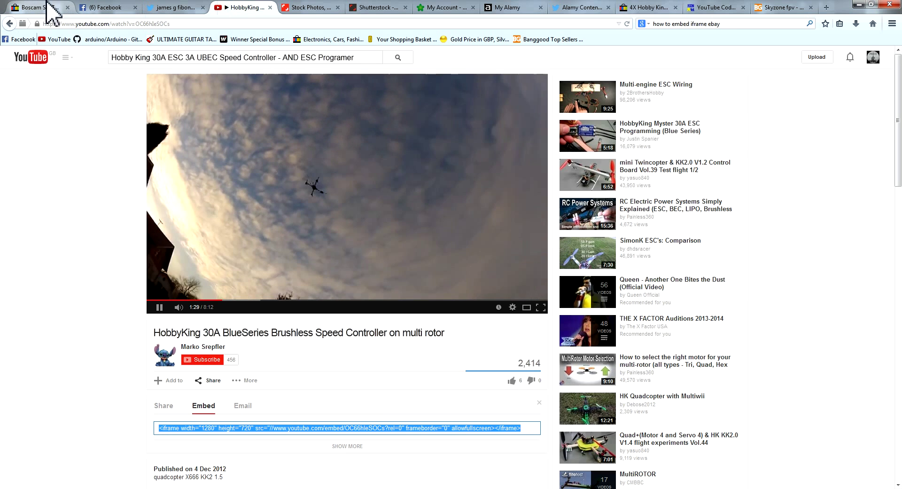
click(47, 7)
click(640, 8)
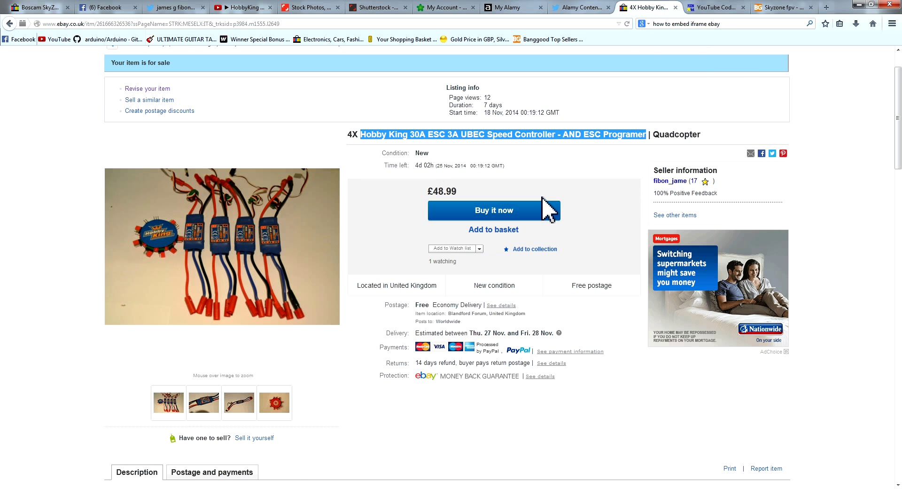
click(136, 90)
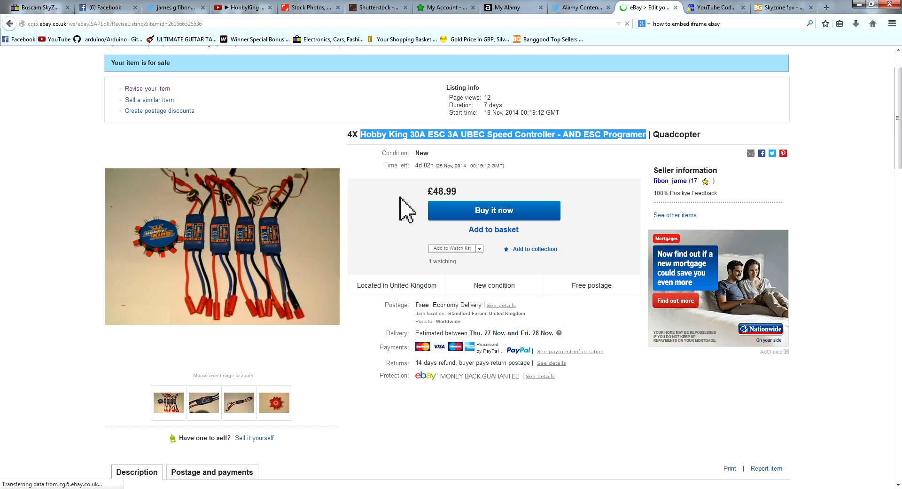
Show the HTML source of the listing's description and go to the end of the code
scroll(300, 235, down, 10)
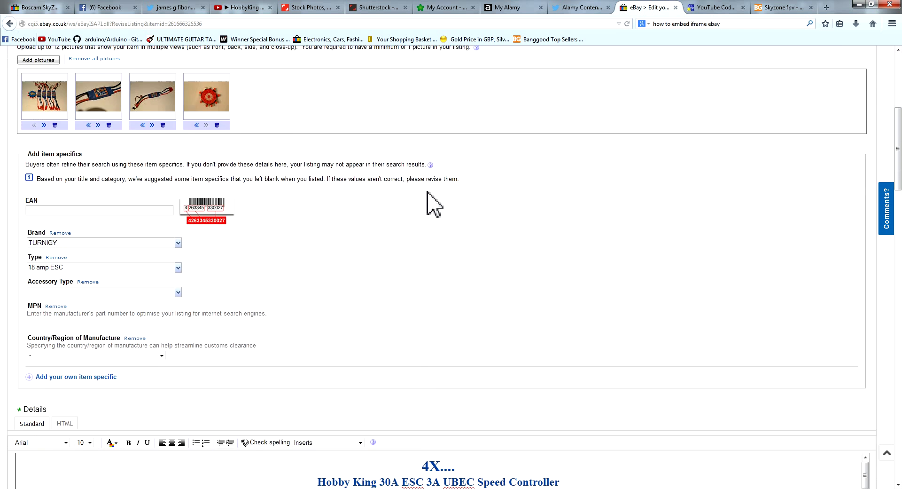
drag(867, 228, 889, 393)
drag(871, 308, 877, 203)
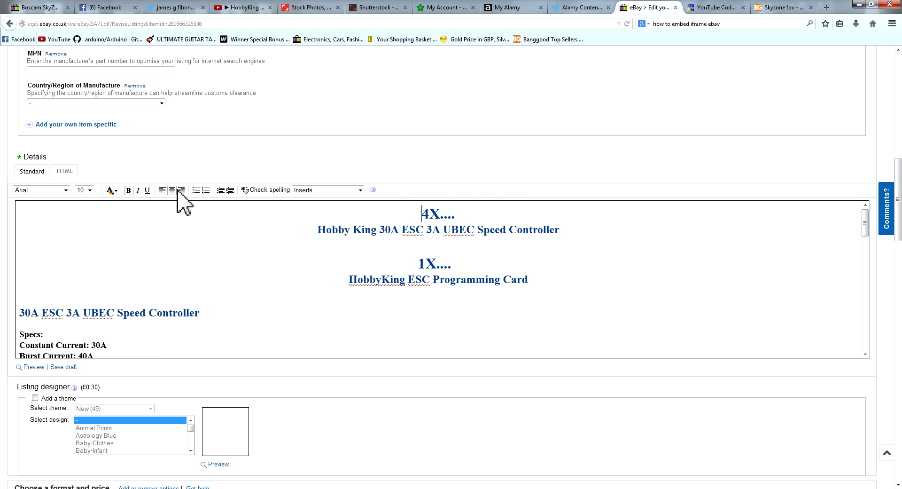
click(74, 173)
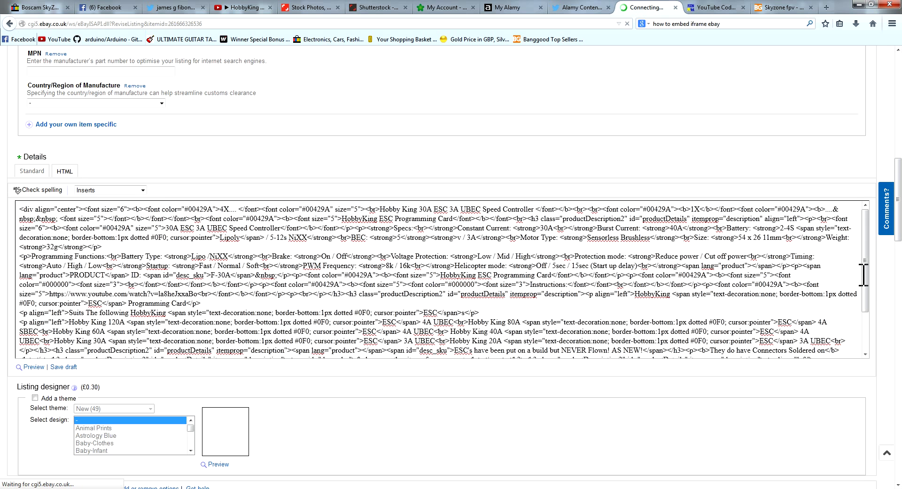
drag(863, 275, 880, 331)
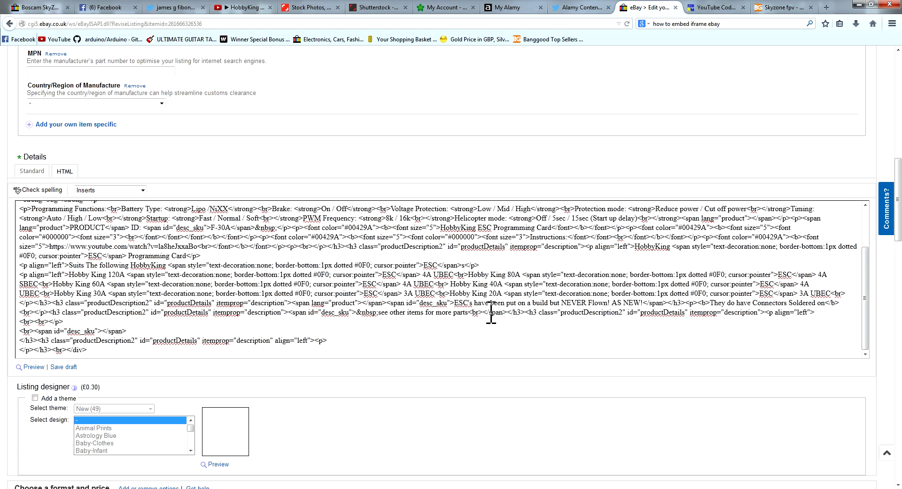
Paste the converted video code on a new line after the description's last HTML line and check the video in the standard view
scroll(289, 358, down, 2)
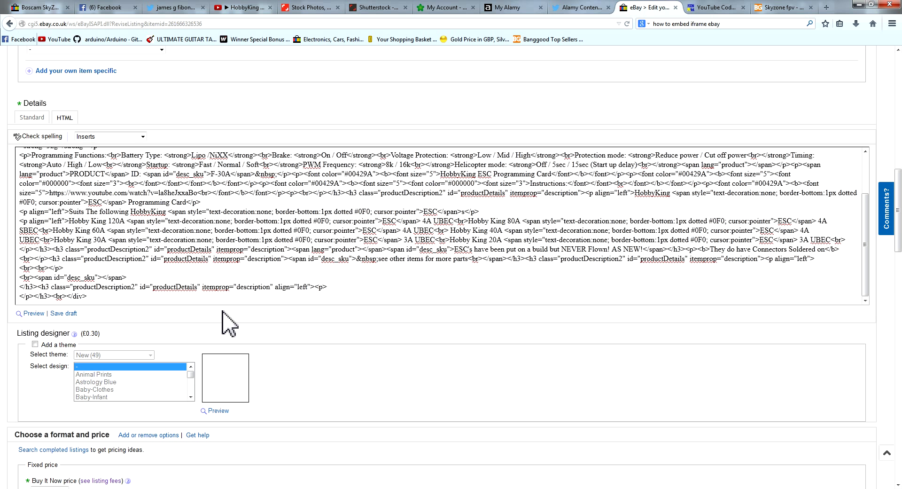
click(223, 301)
key(Return)
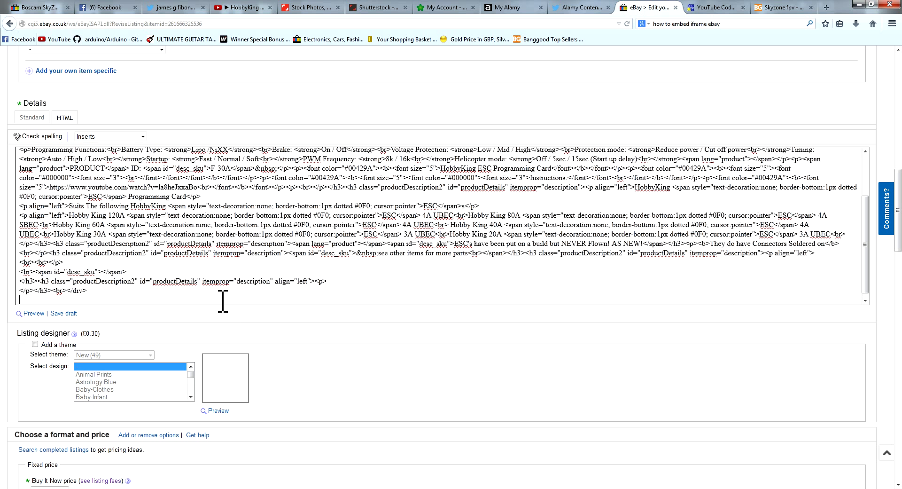
key(ctrl+v)
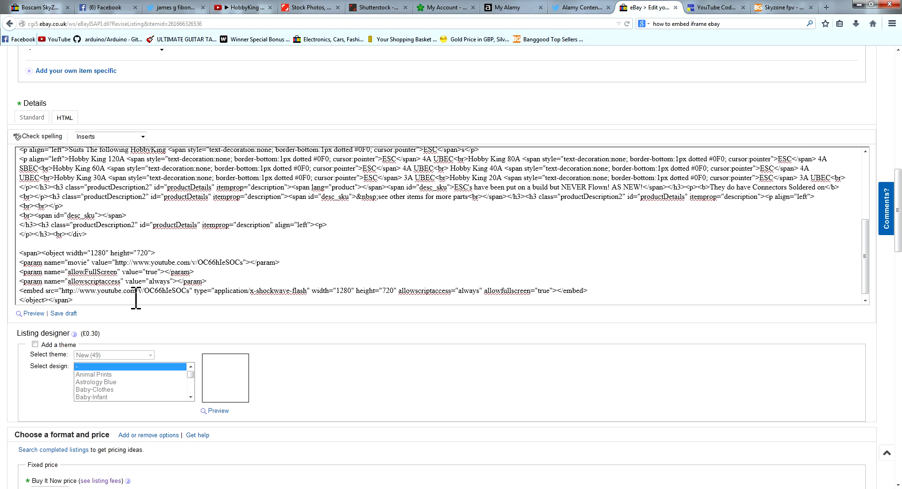
click(31, 117)
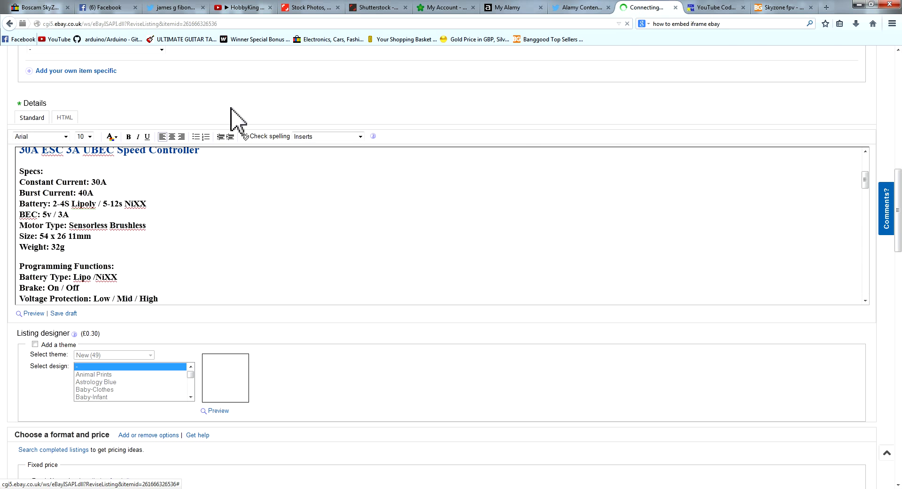
drag(865, 180, 862, 284)
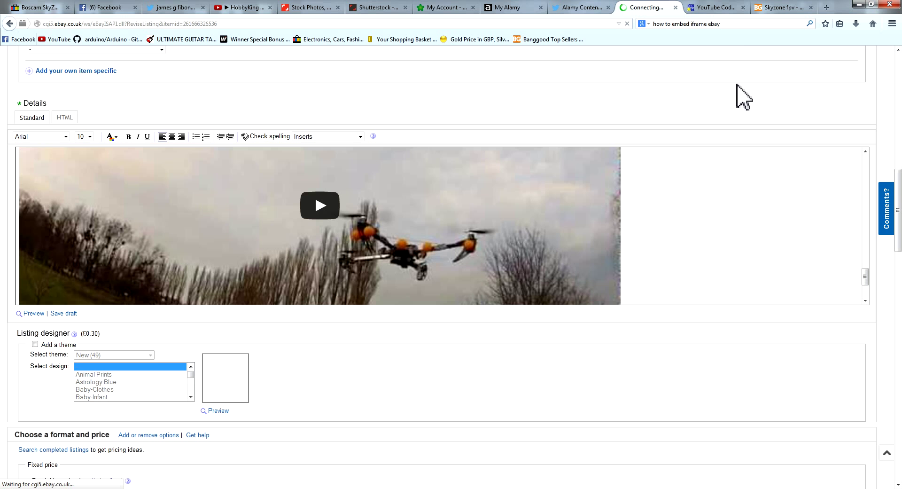
Pause the original HobbyKing video on YouTube and return to the eBay listing editor
click(248, 8)
click(160, 307)
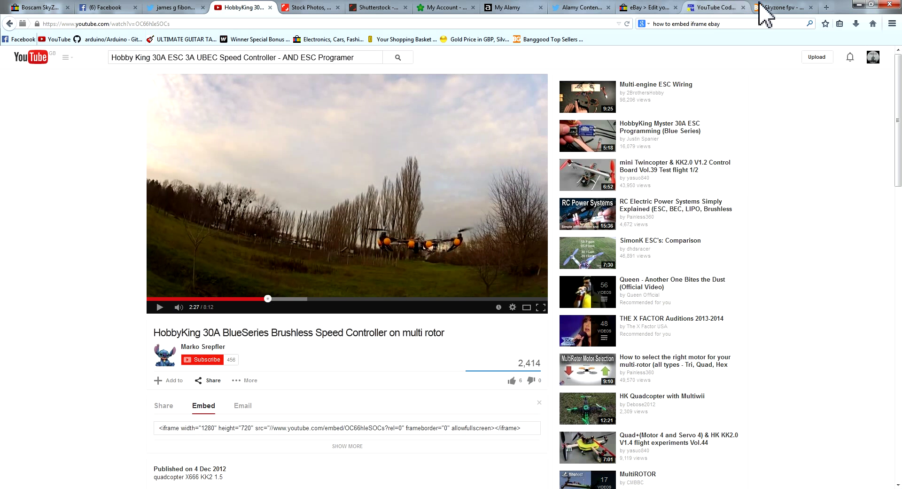
click(674, 8)
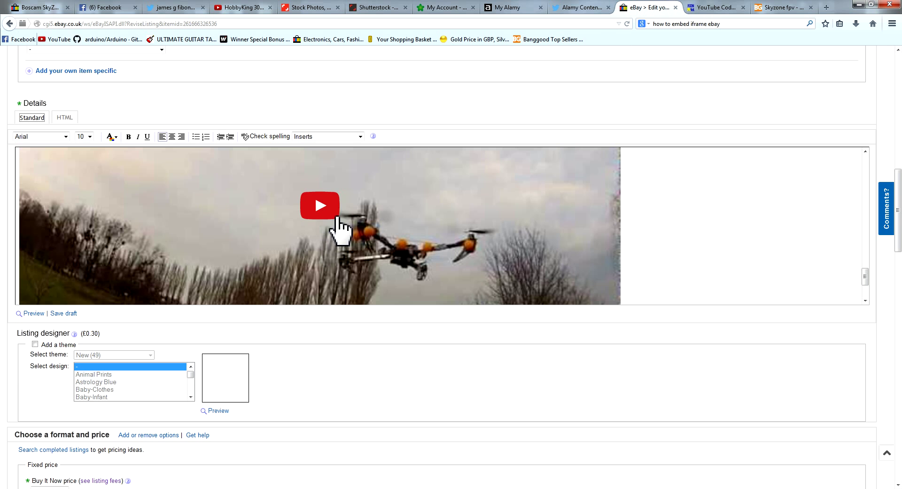
Play the embedded video inside the description editor to test it
scroll(325, 212, down, 4)
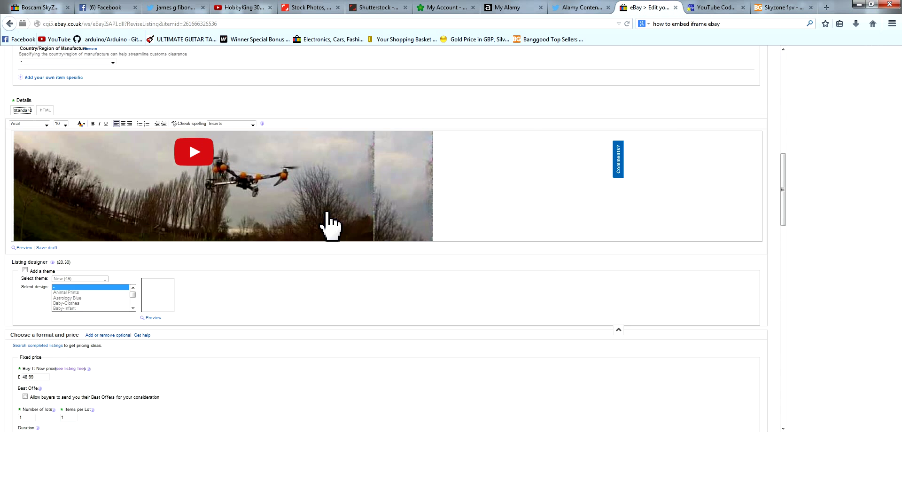
click(192, 201)
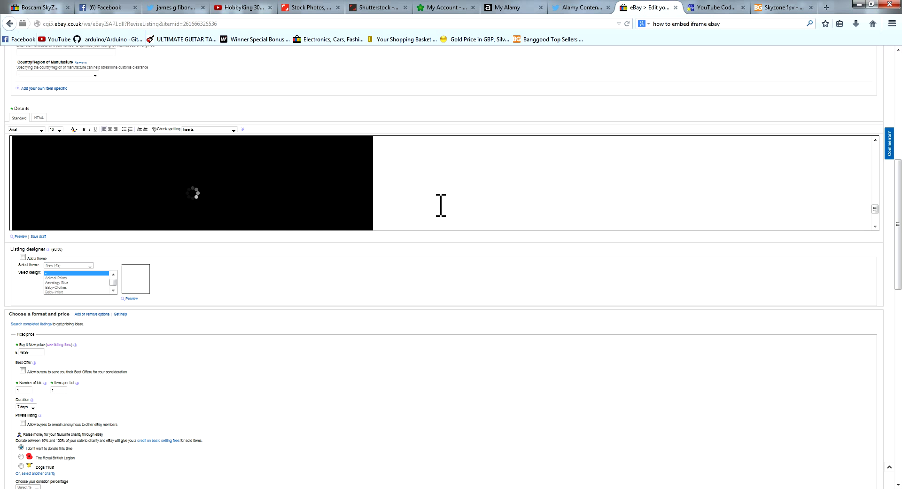
scroll(438, 204, up, 3)
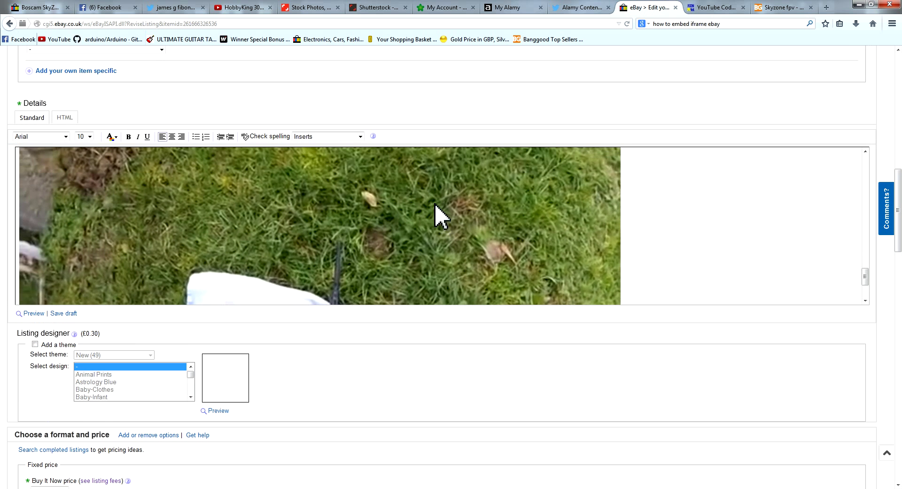
scroll(740, 213, down, 1)
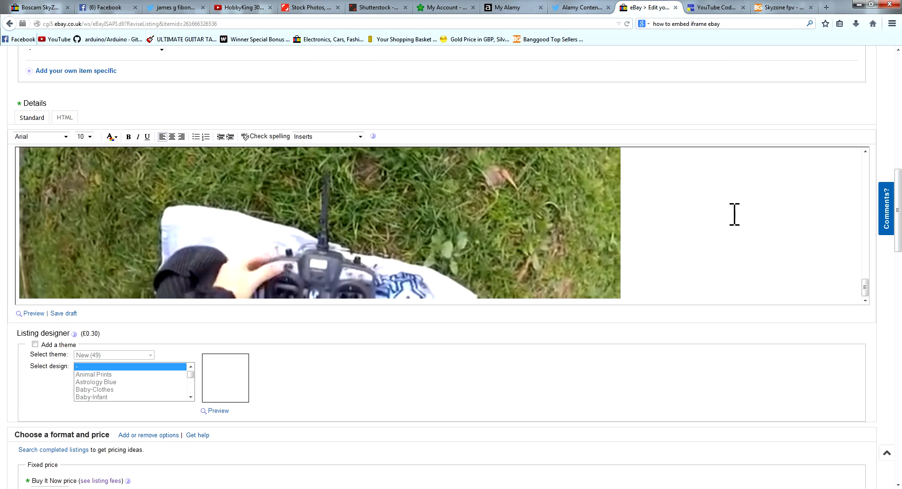
Continue to the listing review and submit the revisions
scroll(889, 294, down, 10)
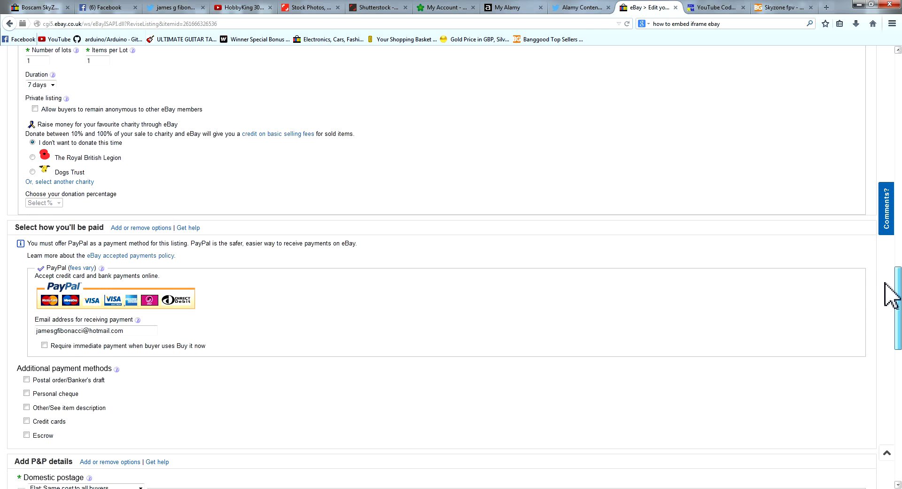
drag(893, 301, 893, 458)
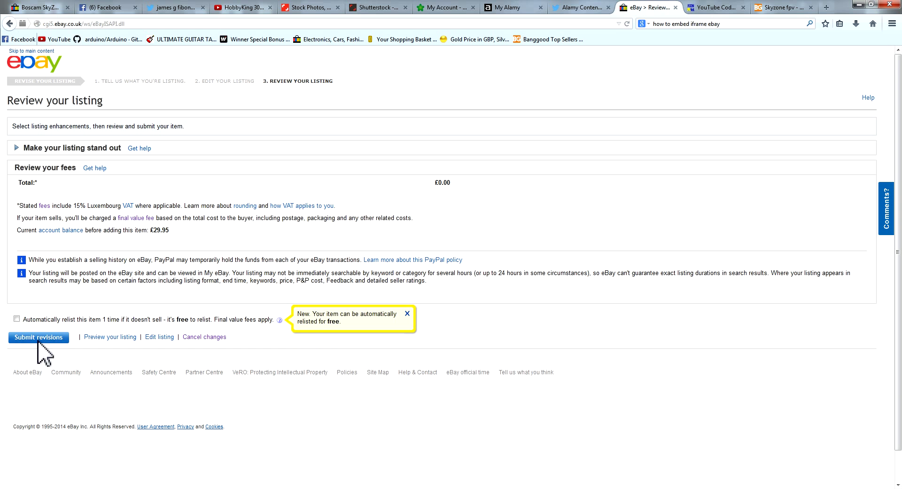
click(38, 338)
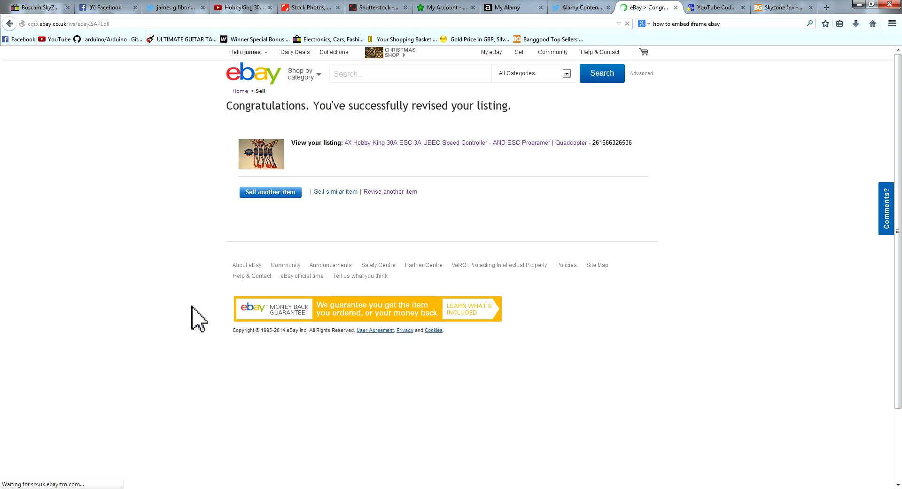
Open the revised Hobby King ESC listing and find the embedded video at the end of its description
click(465, 148)
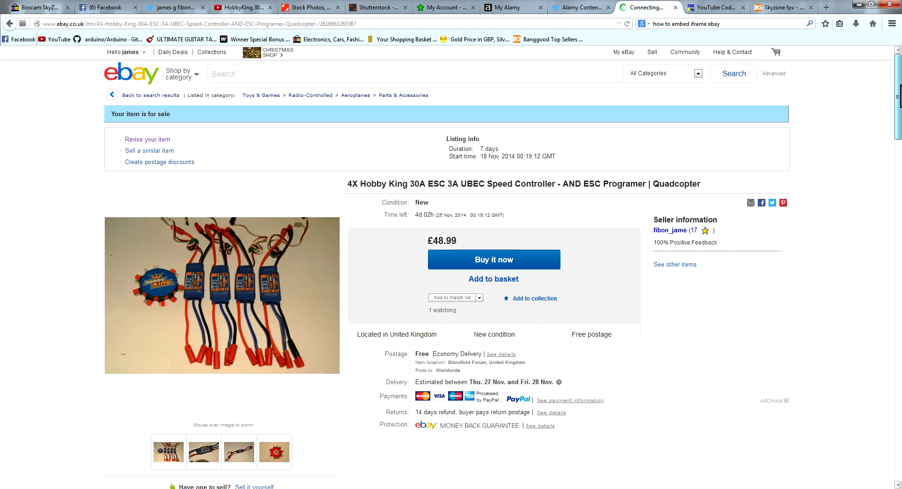
scroll(451, 268, down, 2)
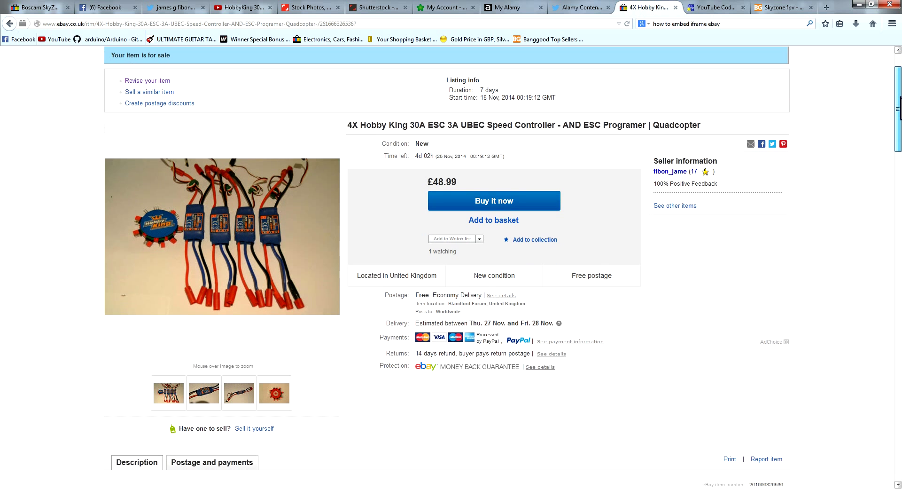
scroll(451, 268, up, 1)
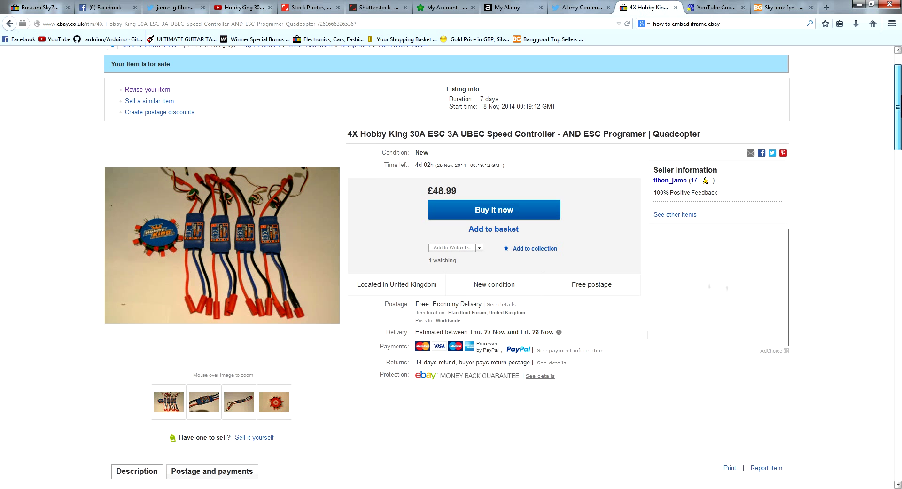
scroll(451, 268, down, 2)
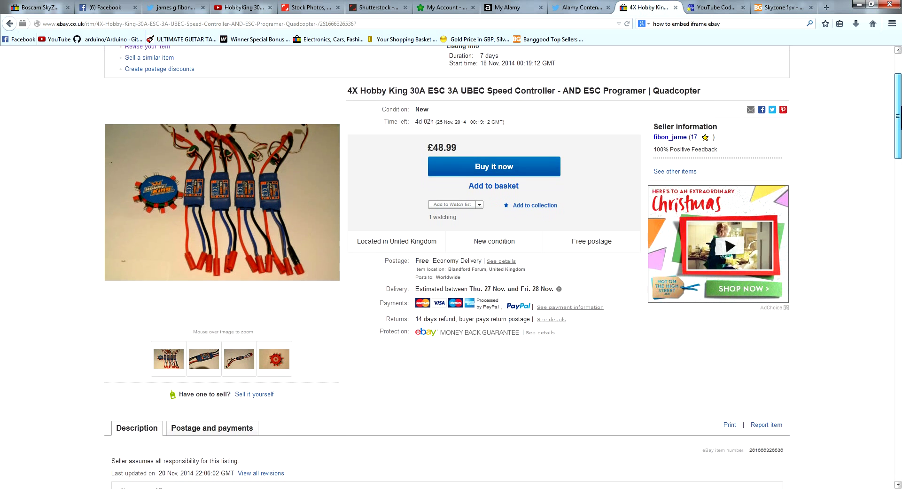
scroll(452, 268, down, 20)
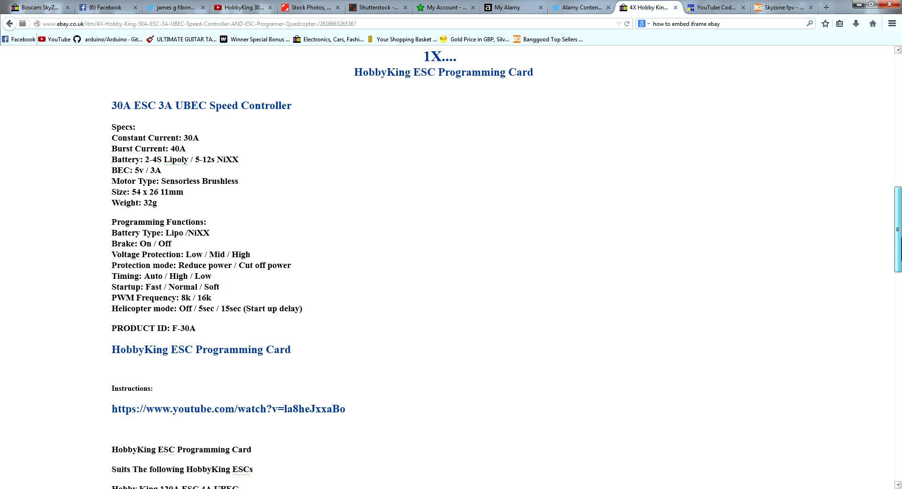
scroll(896, 322, down, 10)
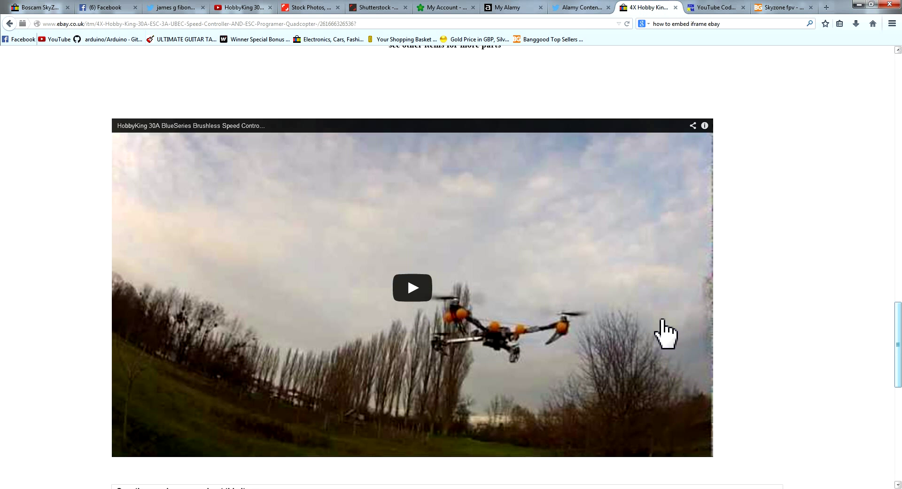
Play the embedded video in the live listing and skip ahead to about four minutes
click(398, 301)
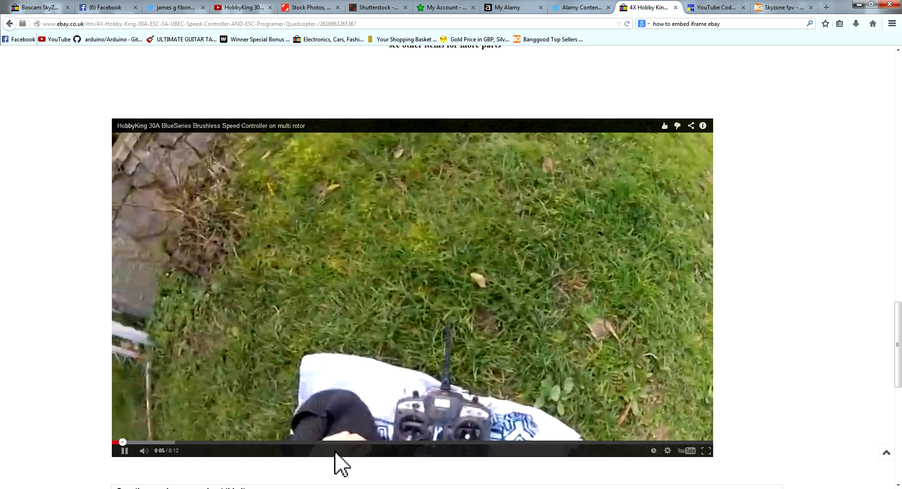
click(413, 442)
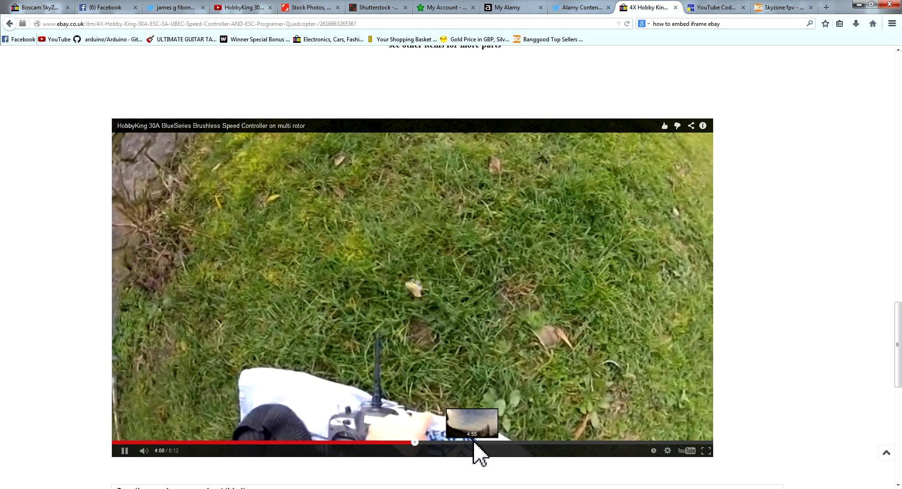
scroll(898, 352, down, 2)
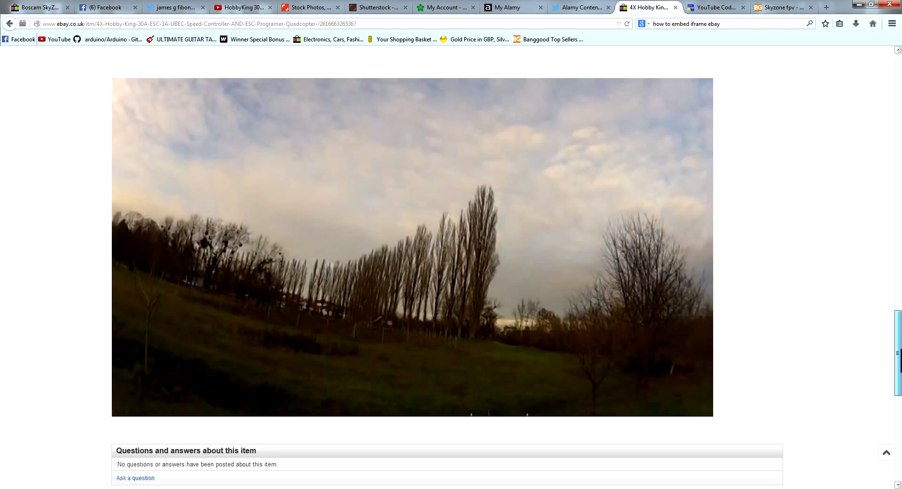
click(583, 397)
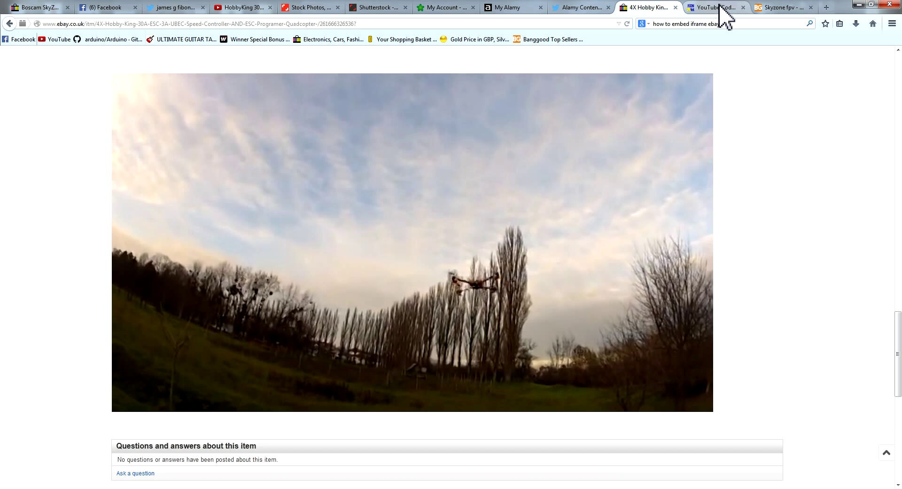
Revisit the YouTube code converter page to show its address and input options, and return to the eBay listing
click(719, 7)
scroll(148, 65, up, 14)
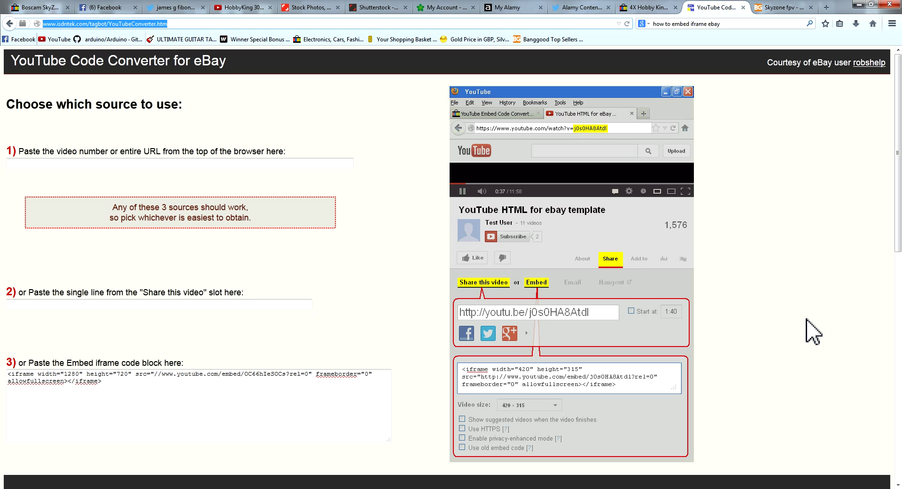
click(653, 10)
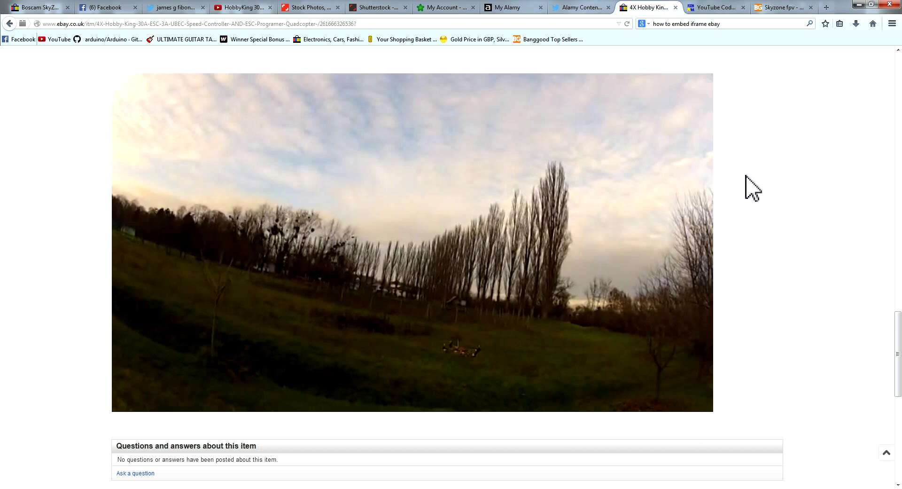